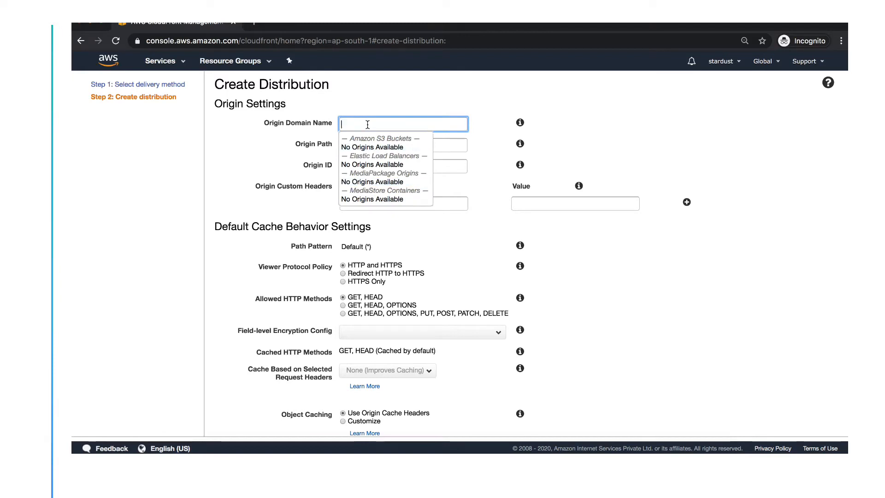
# Enter 'test' as the origin domain name and submit the new distribution.
pyautogui.write('test')
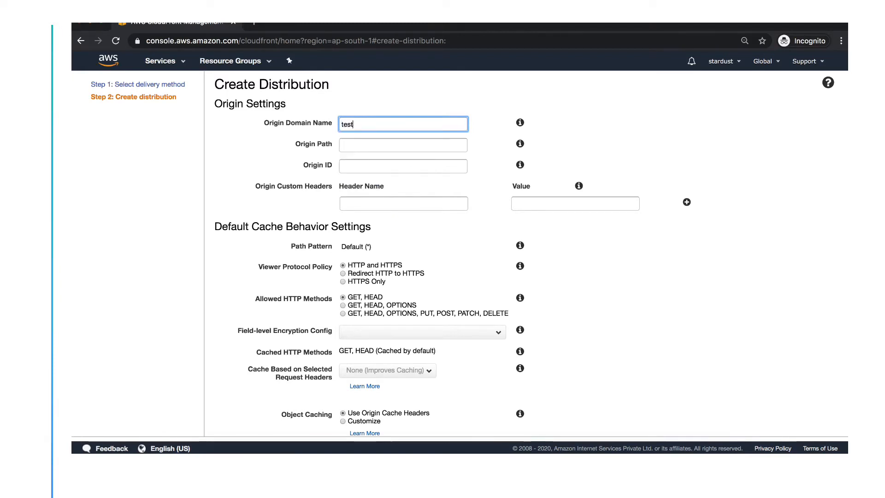
pyautogui.click(378, 146)
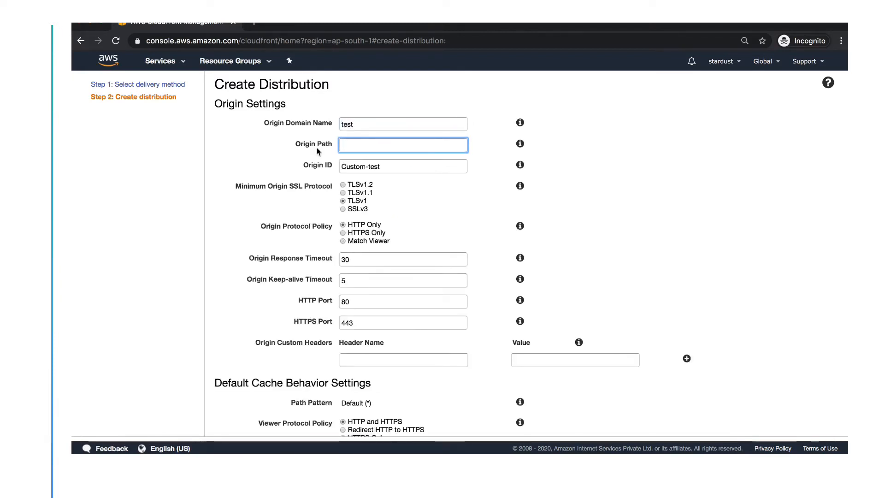
pyautogui.scroll(-3, 387, 211)
pyautogui.scroll(-5, 387, 211)
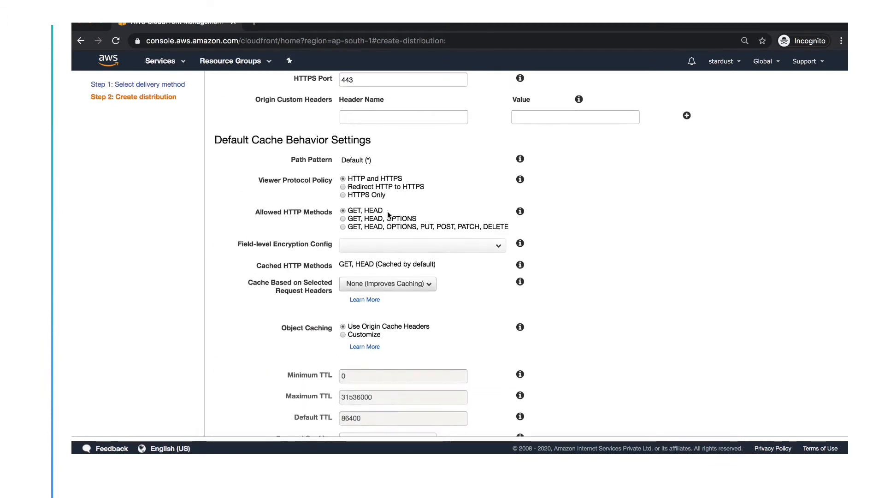
pyautogui.scroll(-10, 387, 215)
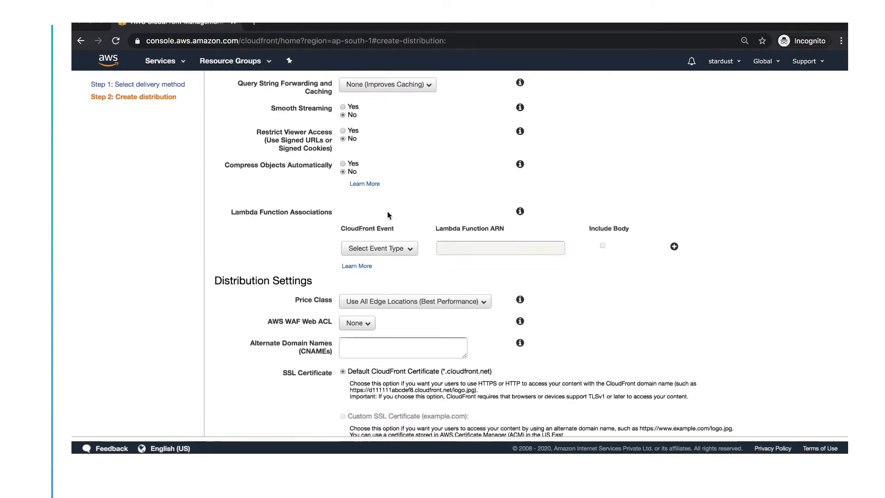
pyautogui.scroll(4, 387, 211)
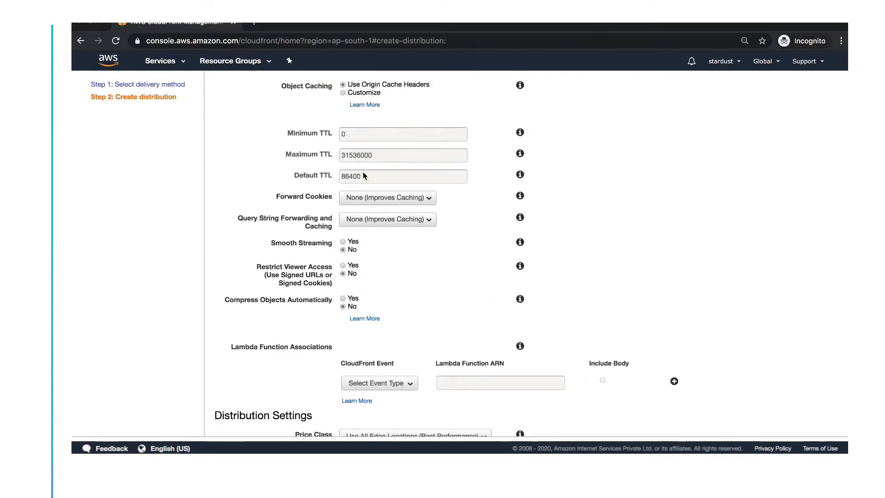
pyautogui.scroll(-15, 363, 175)
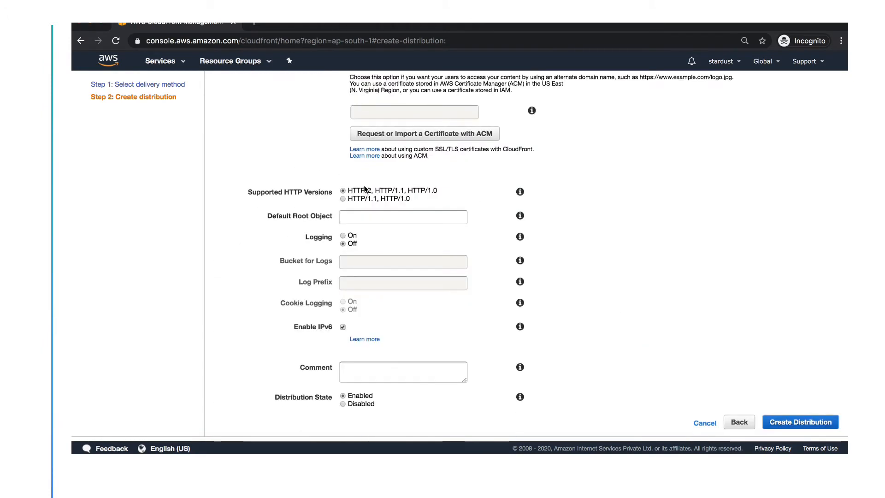
pyautogui.click(814, 422)
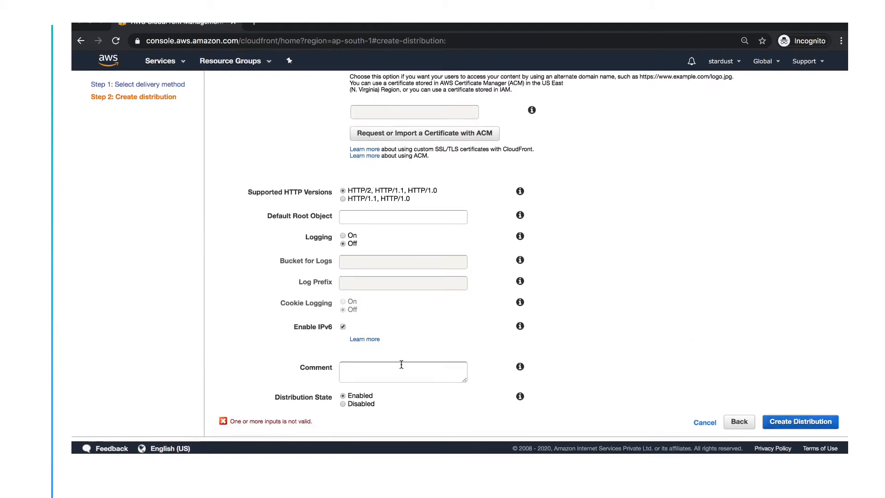
# Clear the rejected 'test' value from the Origin Domain Name field.
pyautogui.scroll(20, 401, 364)
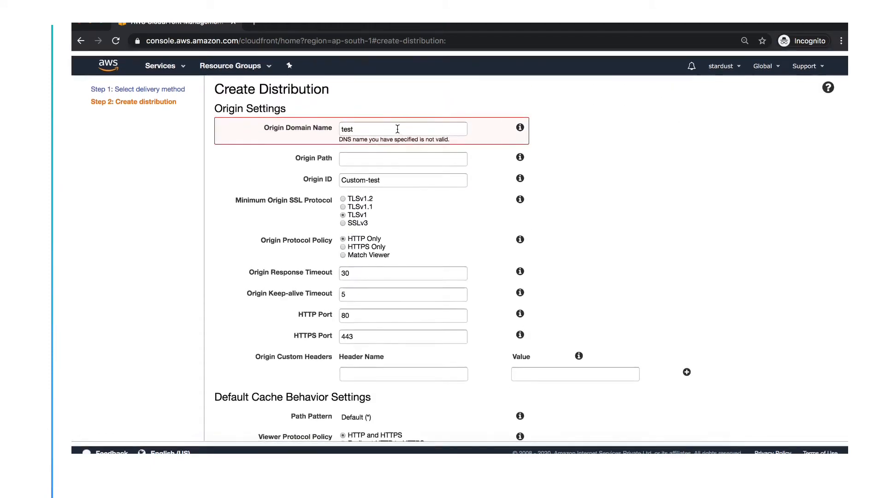
pyautogui.click(361, 123)
pyautogui.press('super+a')
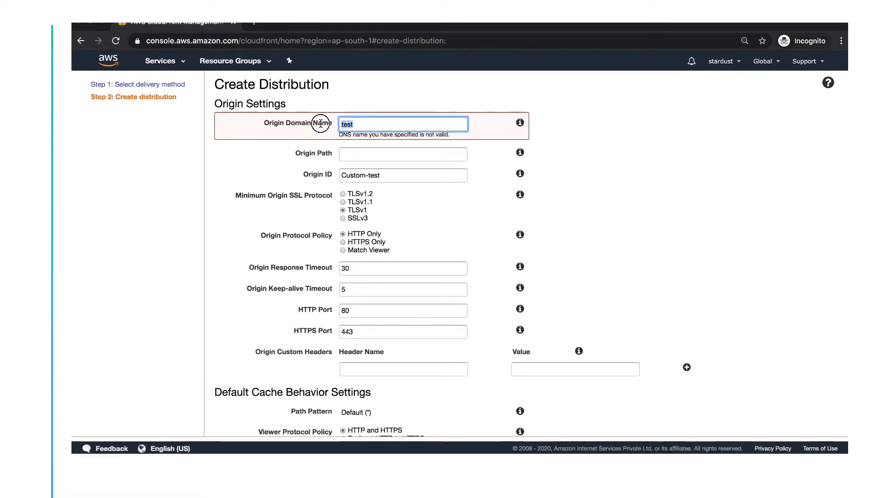
pyautogui.press('BackSpace')
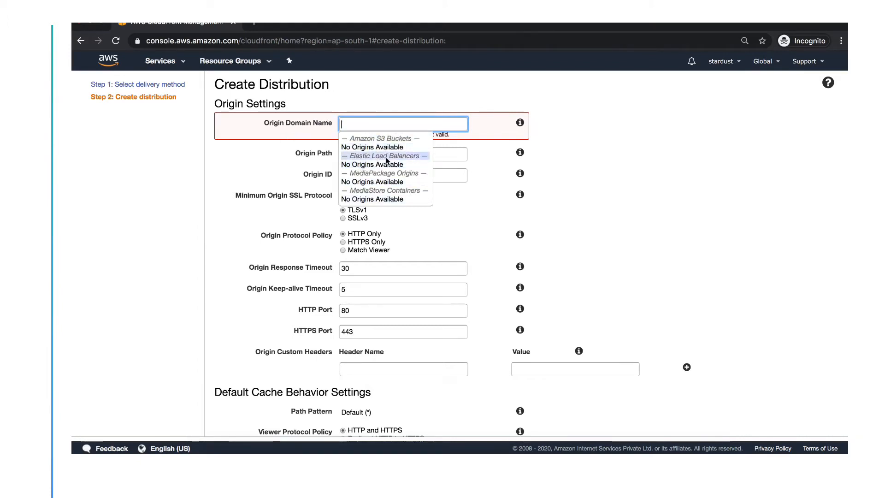
# Search services for ec2, open EC2's Load Balancers page and start a new load balancer.
pyautogui.click(172, 71)
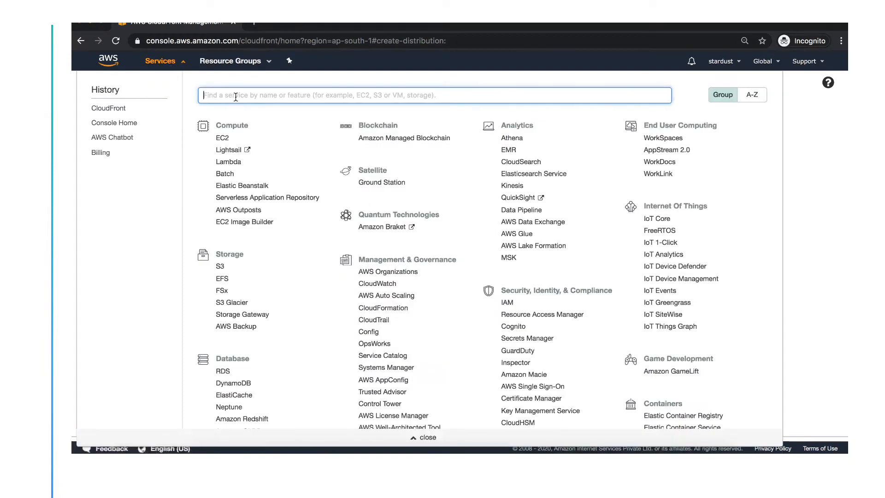
pyautogui.write('e')
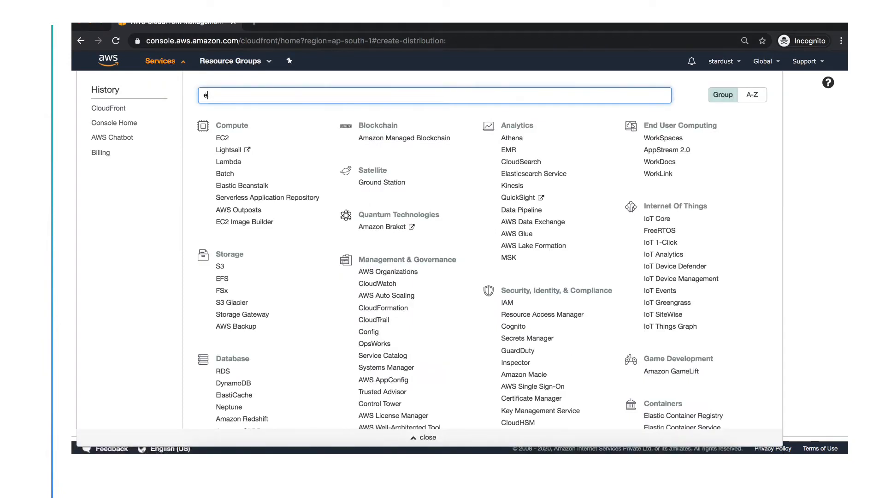
pyautogui.write('c2')
pyautogui.click(222, 113)
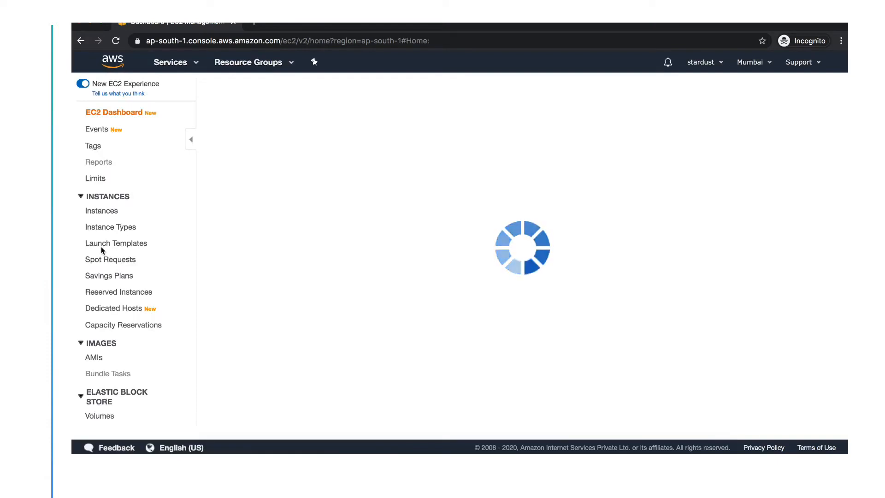
pyautogui.scroll(-5, 121, 309)
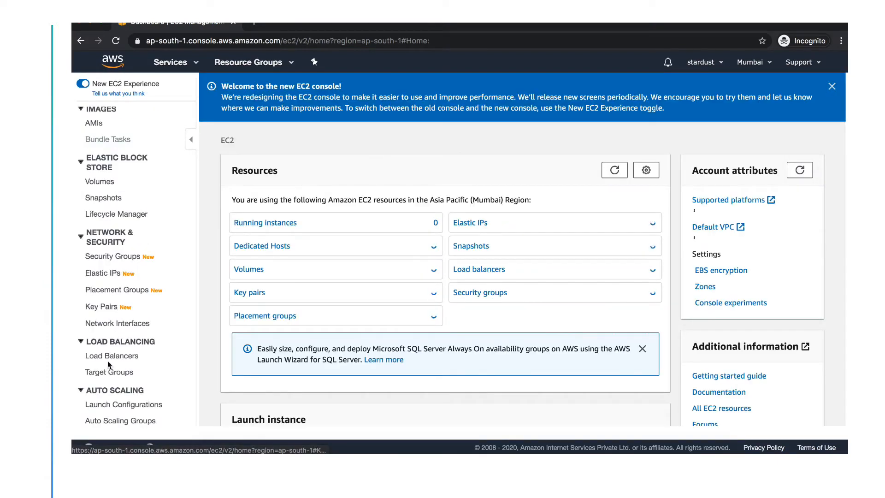
pyautogui.click(108, 359)
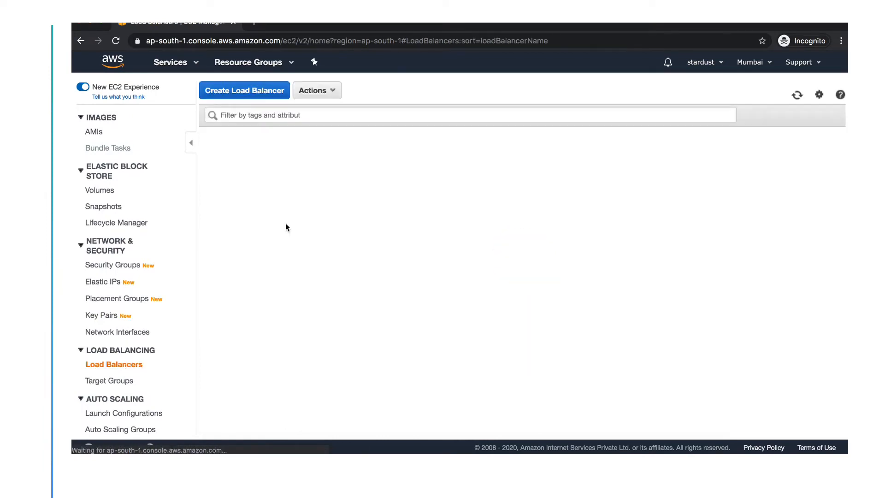
pyautogui.click(243, 92)
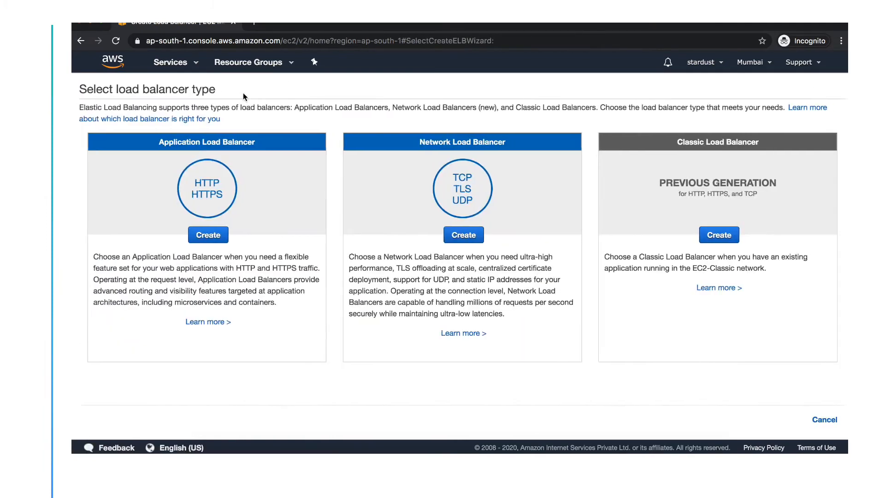
# Choose an Application Load Balancer named test and continue past basic configuration.
pyautogui.click(215, 238)
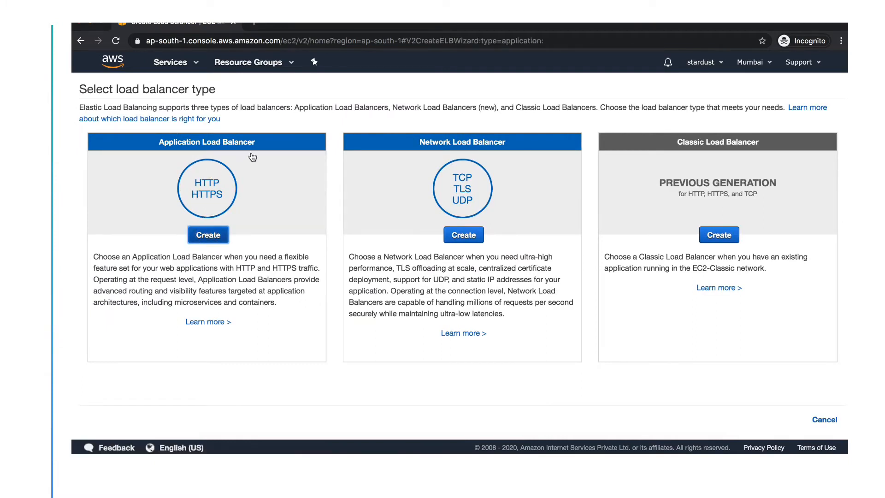
pyautogui.scroll(-1, 238, 197)
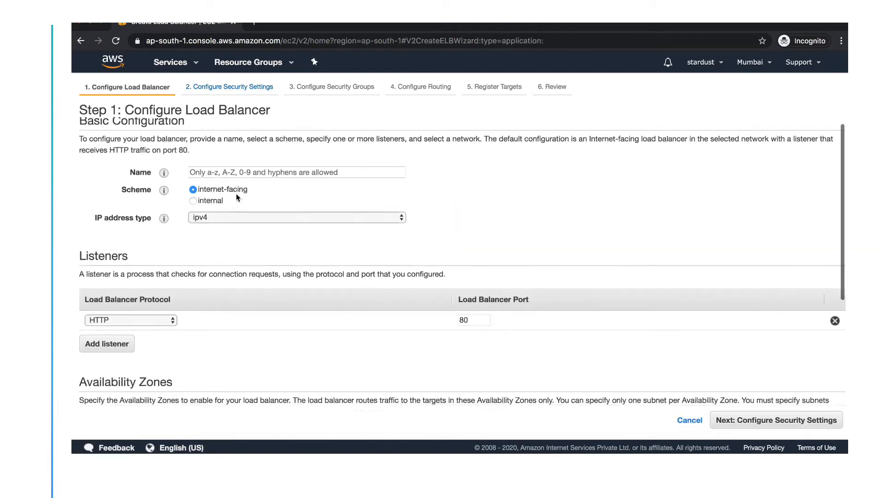
pyautogui.click(224, 165)
pyautogui.write('test')
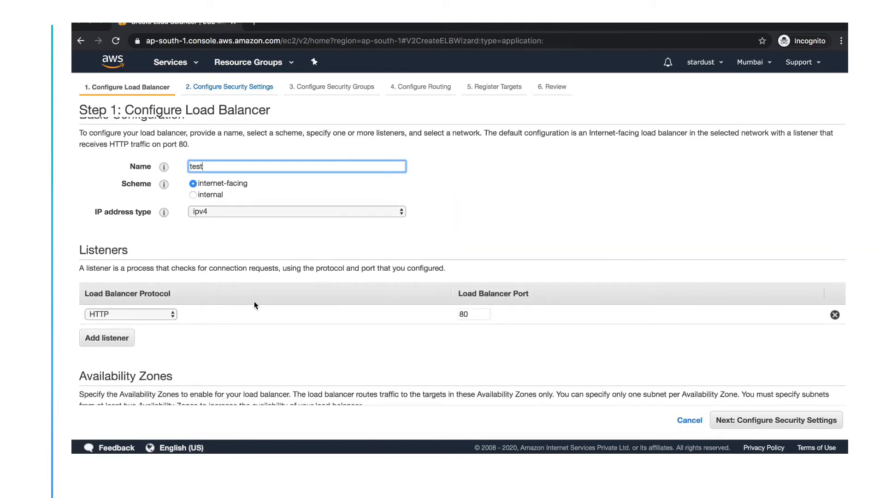
pyautogui.scroll(-5, 254, 305)
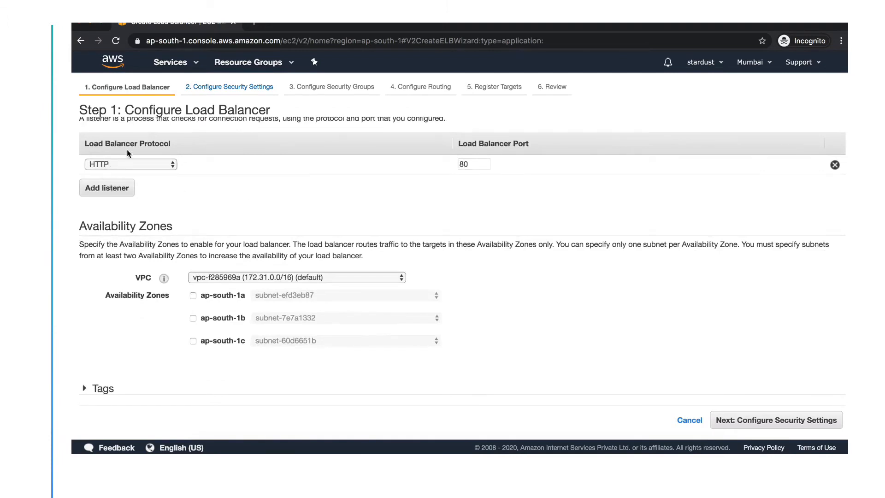
pyautogui.scroll(-1, 232, 249)
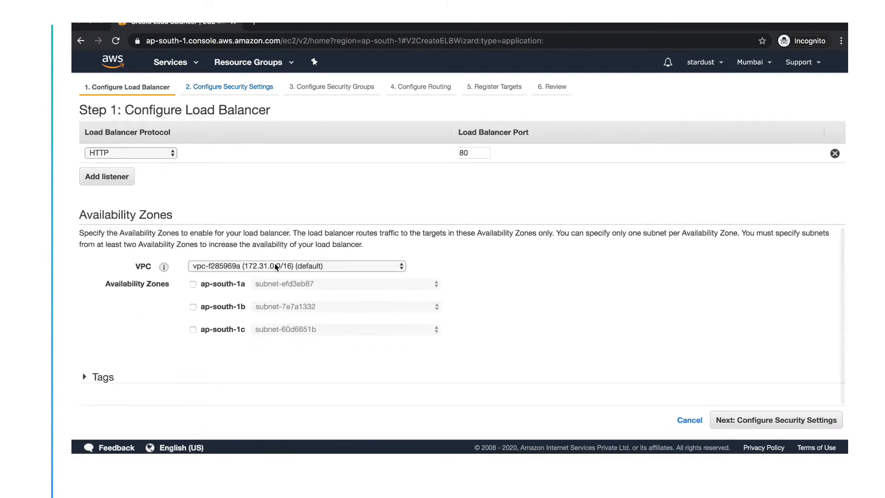
pyautogui.click(748, 421)
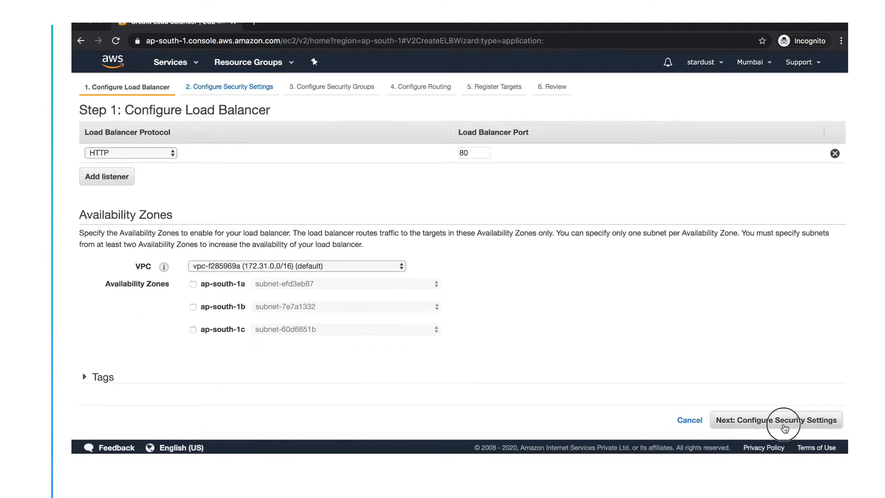
# Enable availability zones ap-south-1a, ap-south-1b and ap-south-1c, then continue.
pyautogui.scroll(-2, 295, 341)
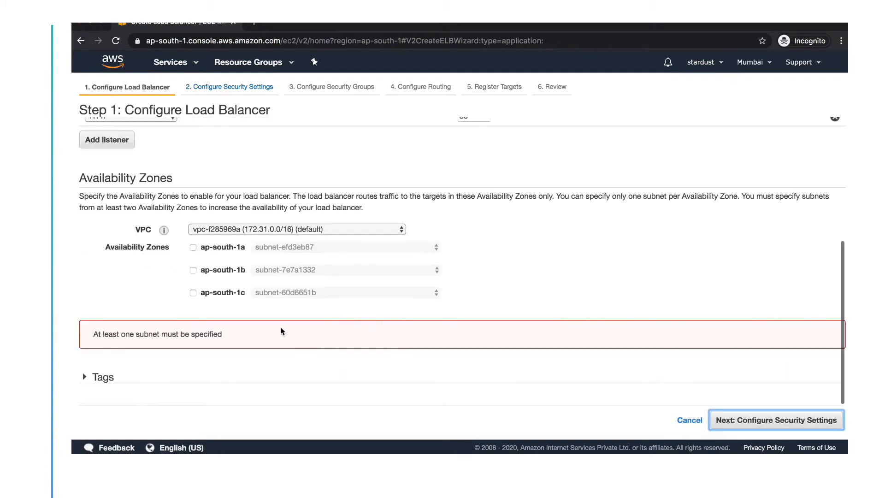
pyautogui.click(193, 248)
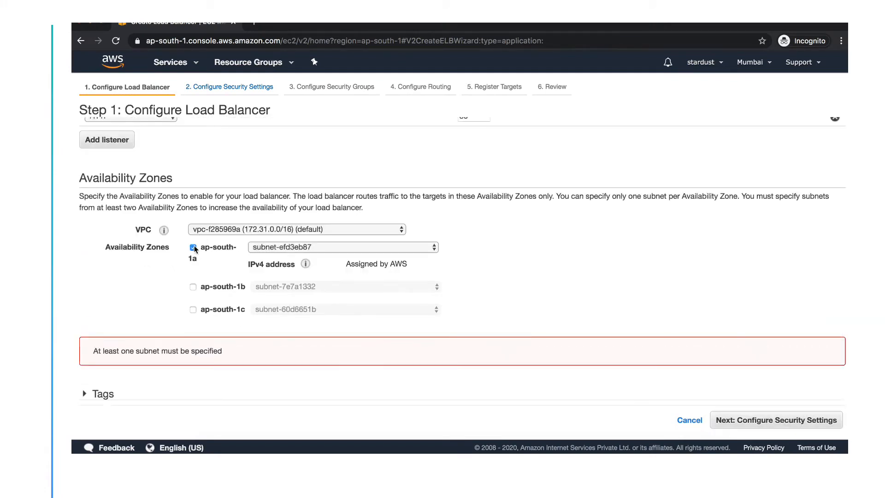
pyautogui.click(193, 287)
pyautogui.click(193, 326)
pyautogui.scroll(-3, 362, 318)
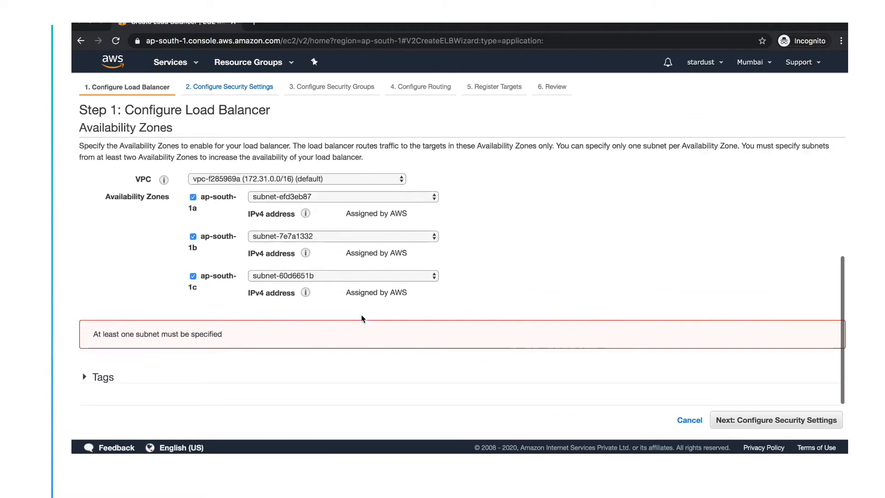
pyautogui.click(792, 420)
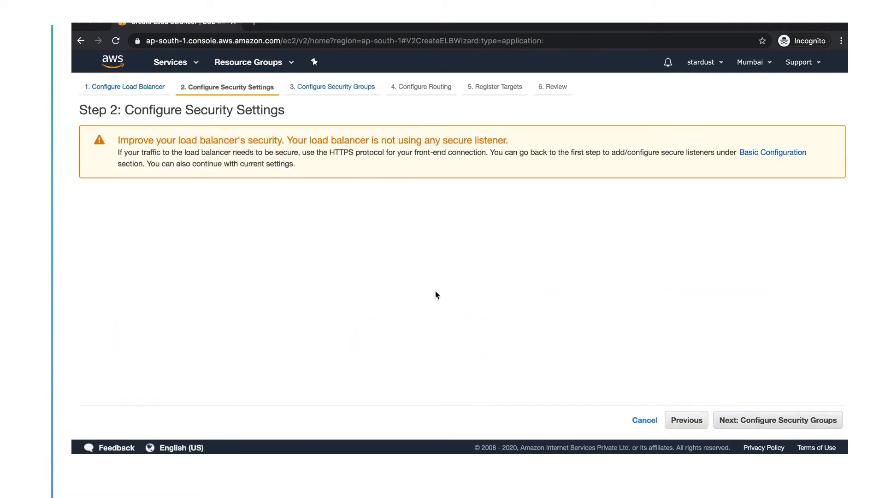
# Use the TEST-EC2 security group instead of default and continue to routing.
pyautogui.click(830, 420)
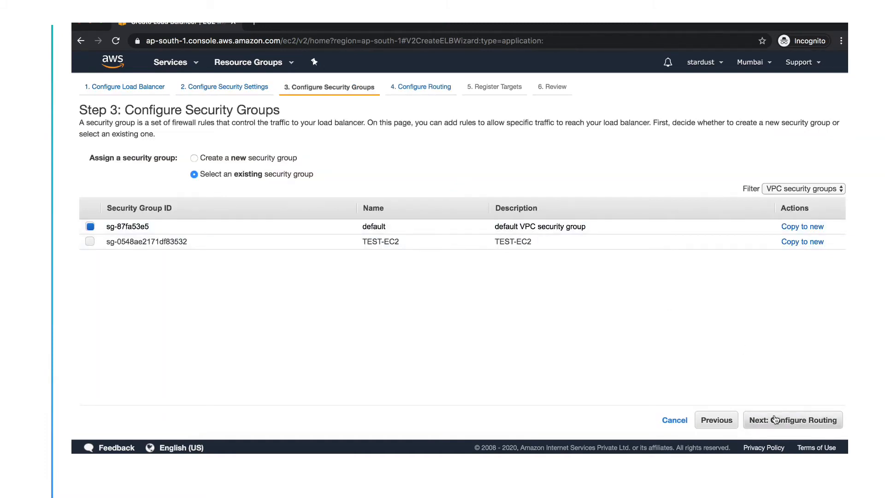
pyautogui.click(90, 241)
pyautogui.click(90, 226)
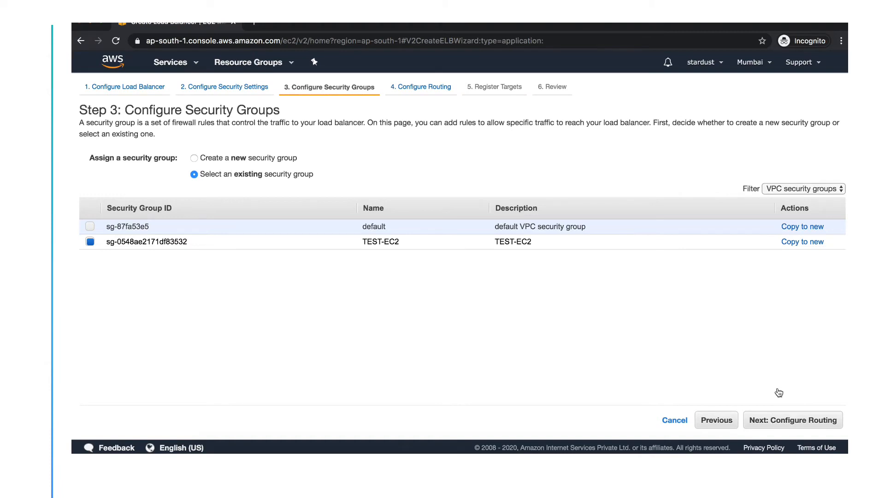
pyautogui.click(787, 423)
pyautogui.click(777, 423)
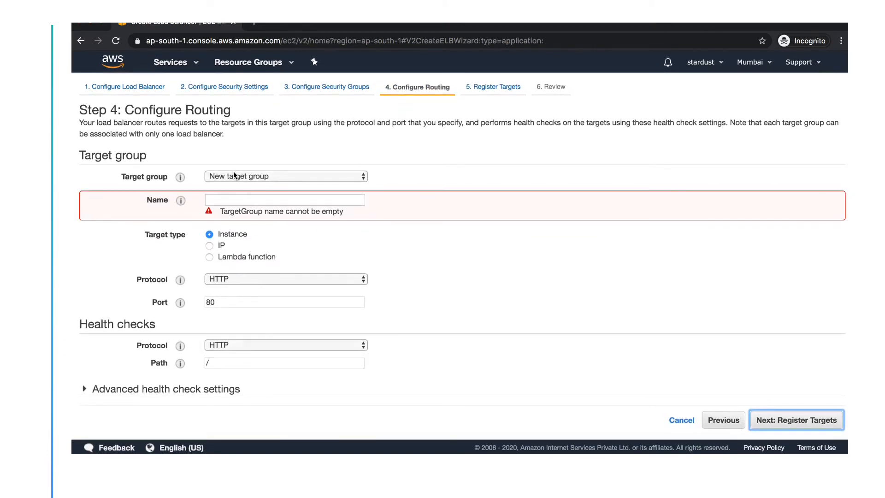
# Set the new target group's name to 'frontend' and continue to Register Targets.
pyautogui.click(221, 201)
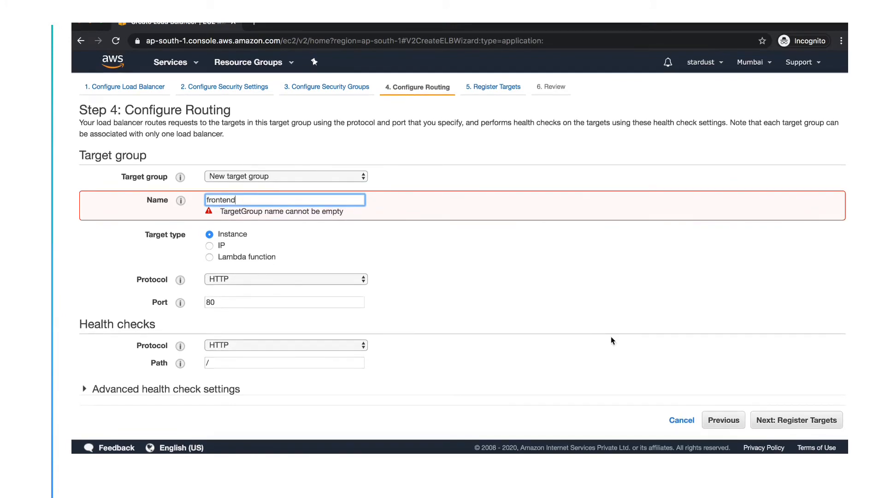
pyautogui.click(794, 419)
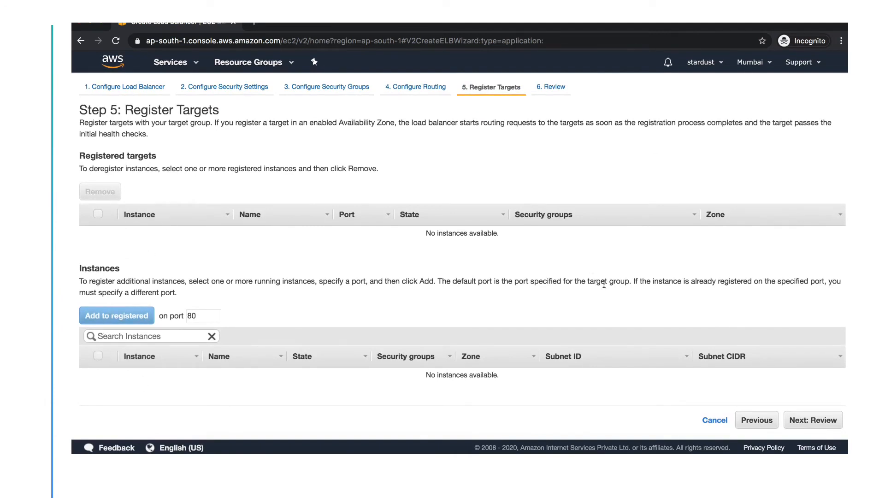
# Review and create the 'test' load balancer, then view it in the Load Balancers list.
pyautogui.click(815, 420)
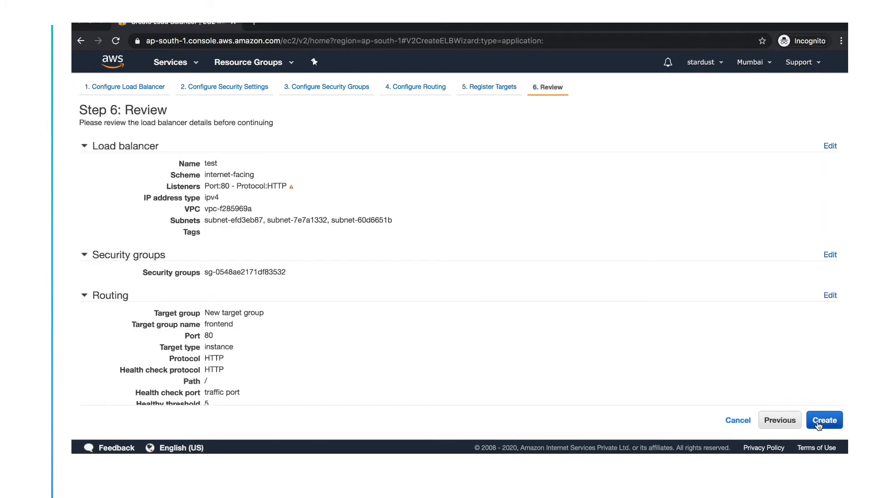
pyautogui.click(835, 421)
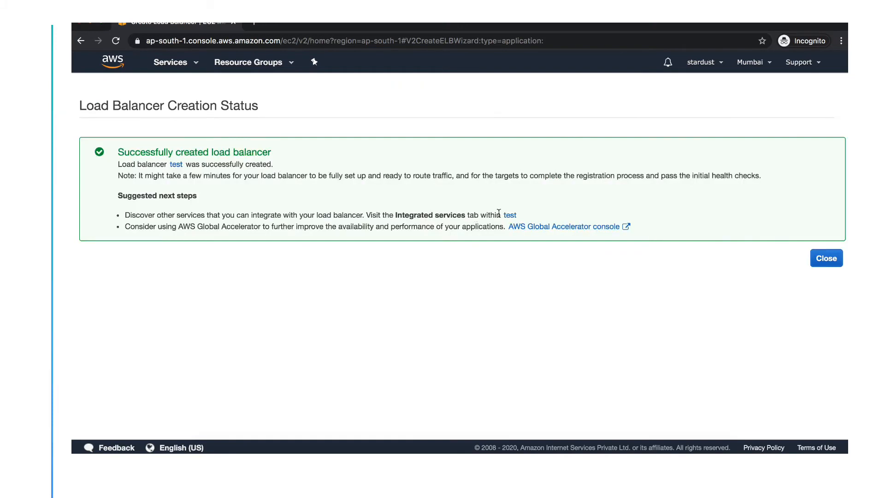
pyautogui.click(509, 215)
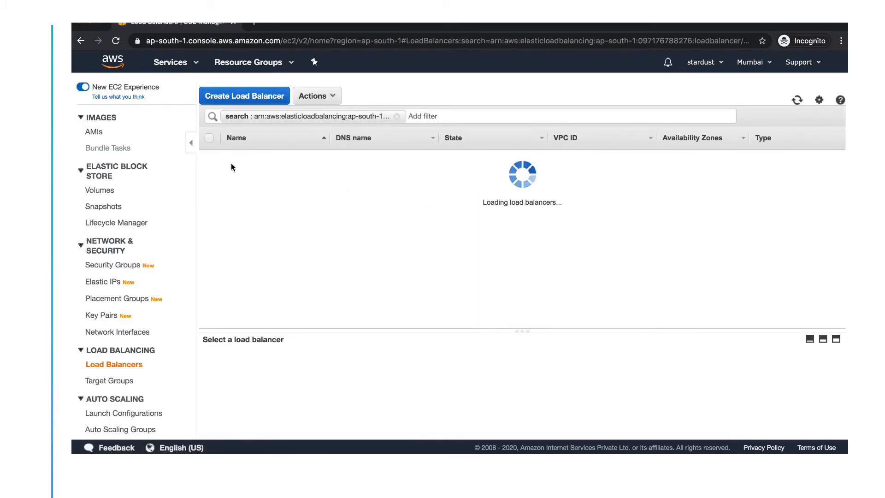
pyautogui.hscroll(5, 582, 181)
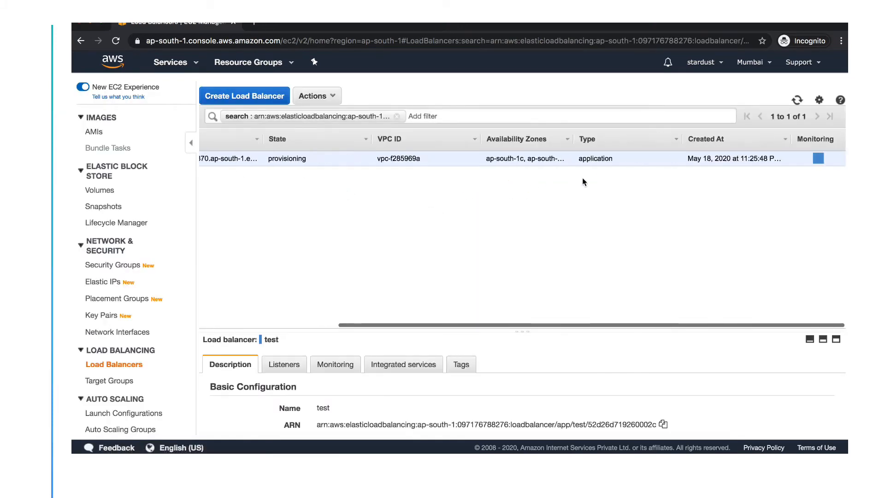
pyautogui.hscroll(-5, 582, 178)
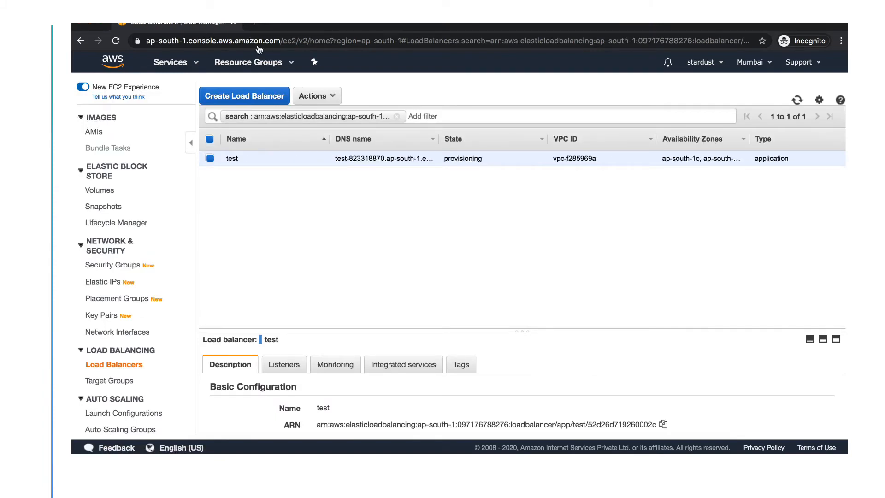
# Launch CloudFront from the Services history into a new browser tab and switch to it.
pyautogui.click(176, 67)
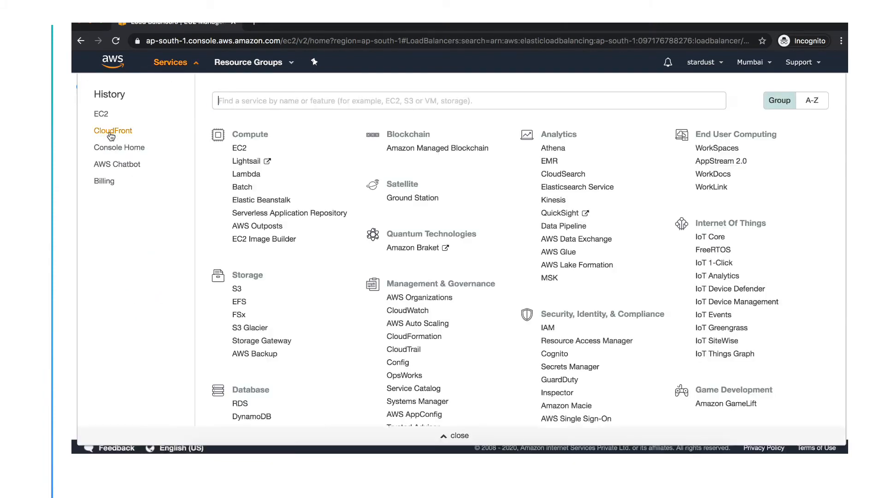
pyautogui.rightClick(111, 135)
pyautogui.click(138, 137)
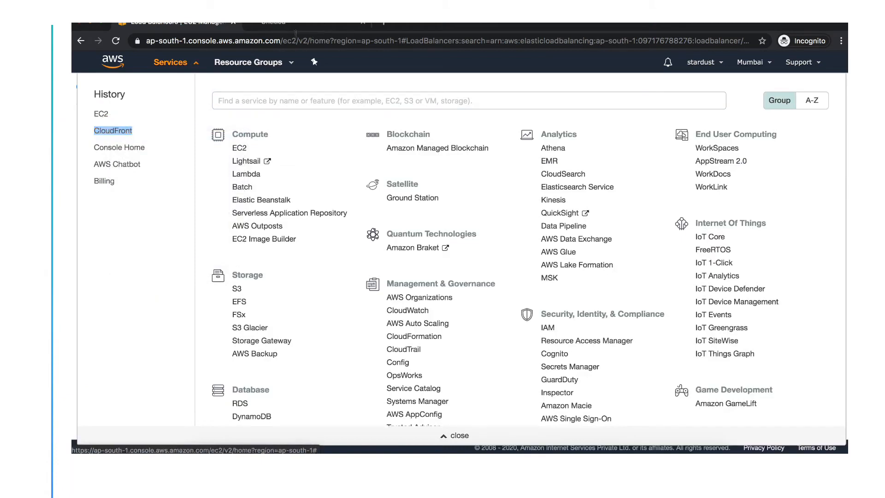
pyautogui.click(292, 28)
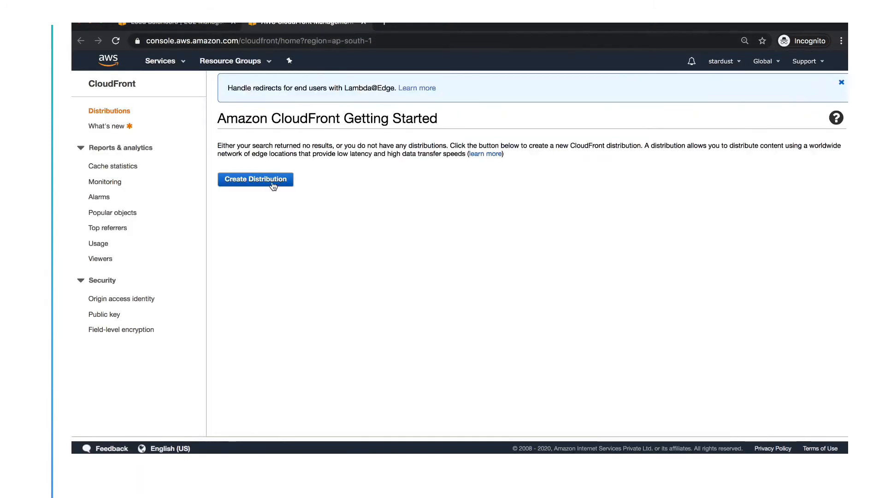
# Start a Web distribution and select the test load balancer as its origin.
pyautogui.click(256, 180)
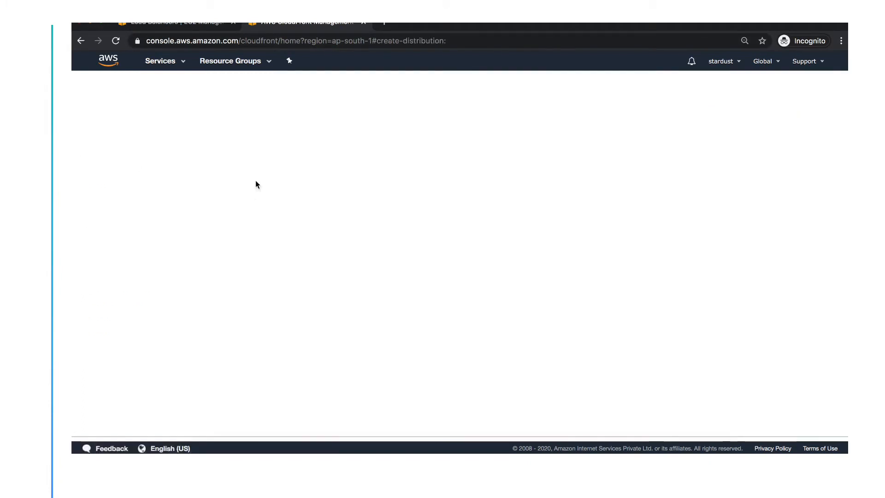
pyautogui.click(246, 195)
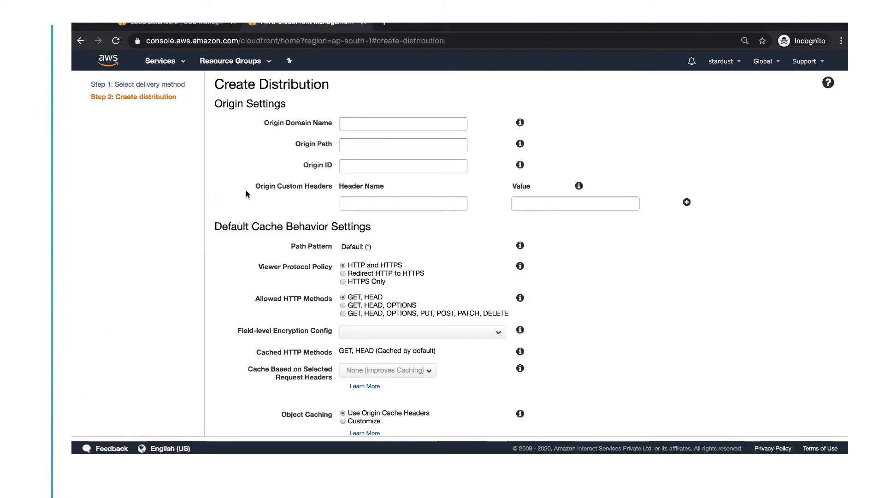
pyautogui.click(368, 122)
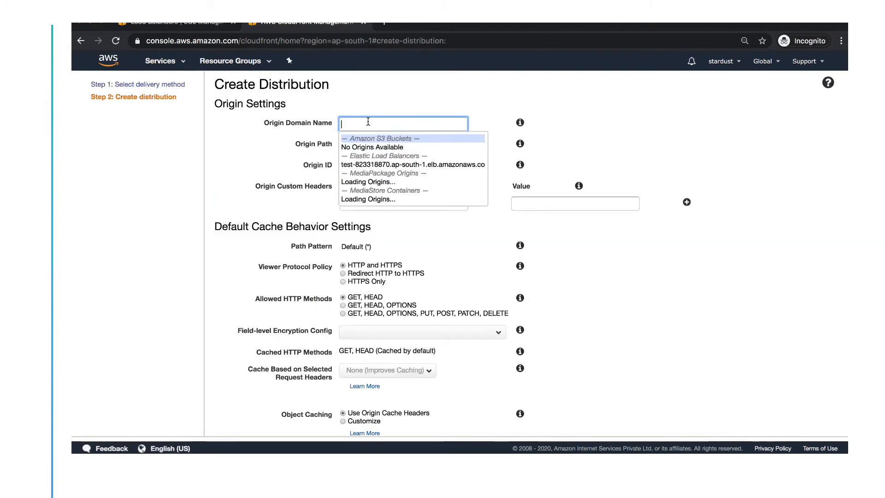
pyautogui.click(387, 164)
# Keep HTTP and HTTPS as the viewer protocol policy and create the distribution.
pyautogui.scroll(-5, 383, 215)
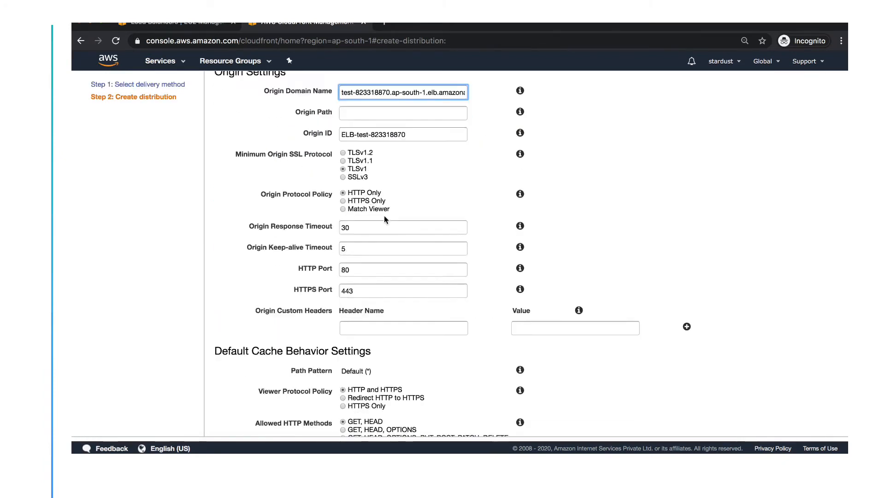
pyautogui.scroll(-7, 383, 215)
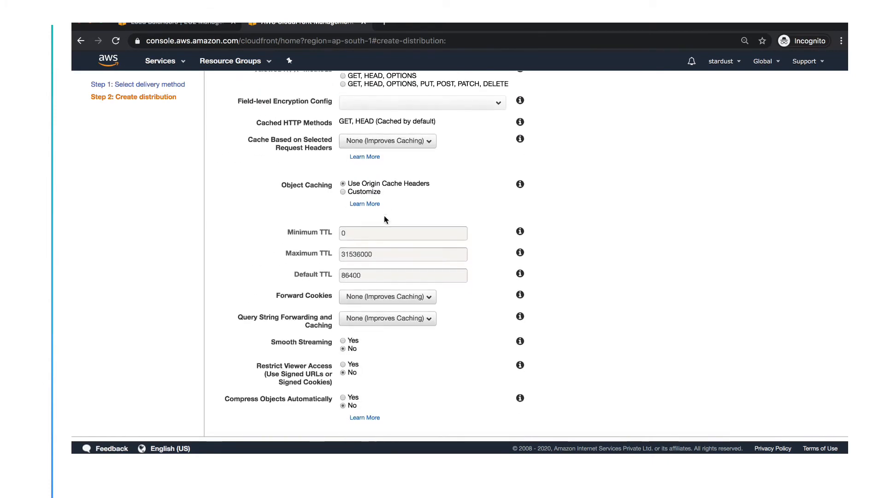
pyautogui.scroll(8, 386, 218)
pyautogui.scroll(-2, 385, 219)
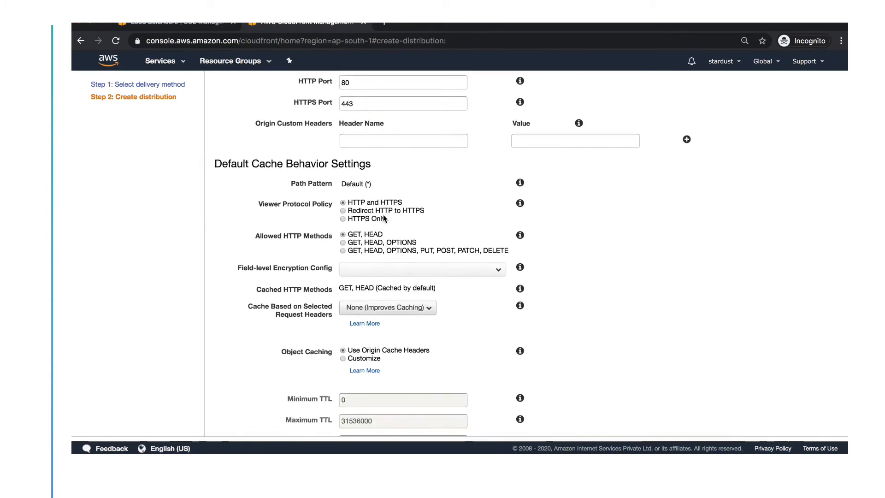
pyautogui.click(349, 202)
pyautogui.moveTo(350, 205); pyautogui.dragTo(400, 207)
pyautogui.scroll(-10, 393, 251)
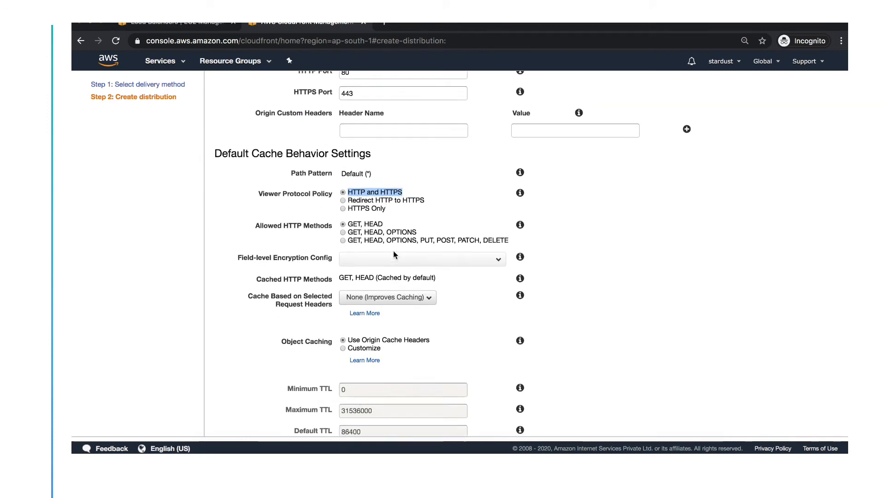
pyautogui.scroll(-12, 393, 251)
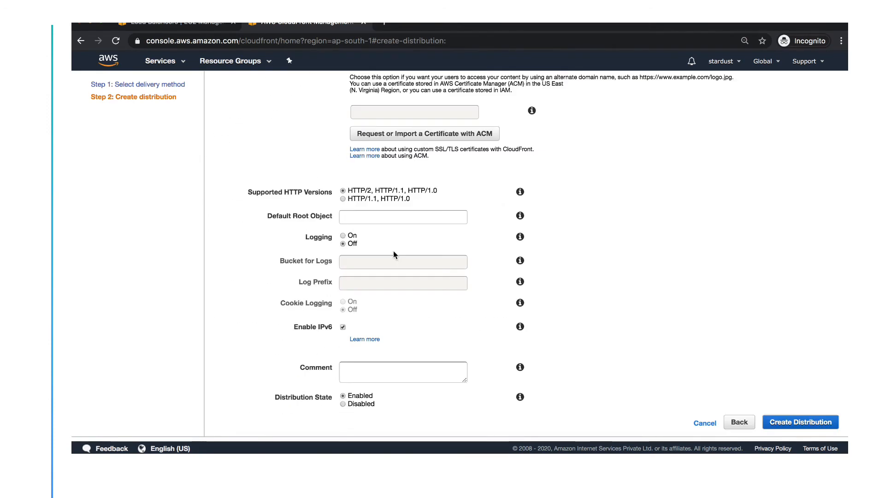
pyautogui.click(793, 421)
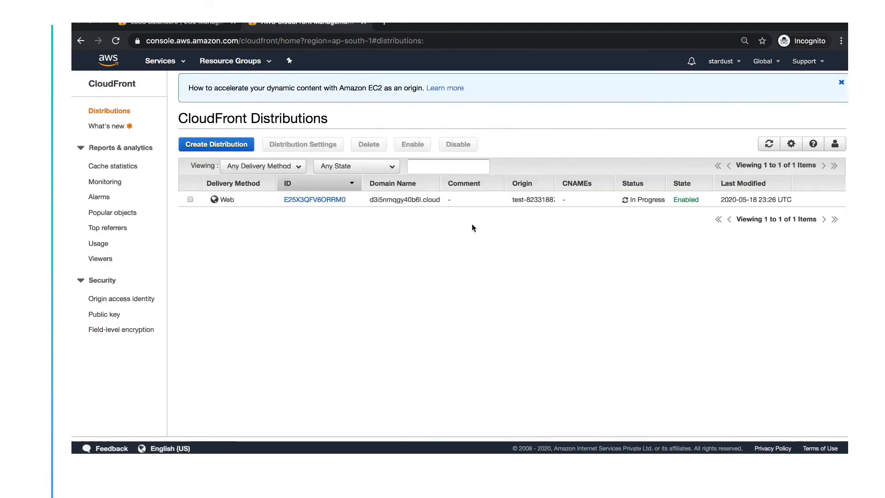
pyautogui.tripleClick(648, 201)
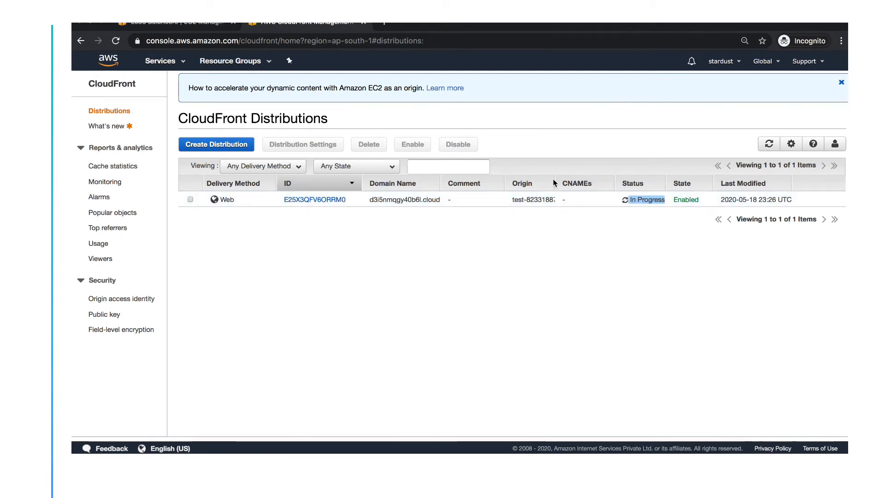
pyautogui.click(572, 199)
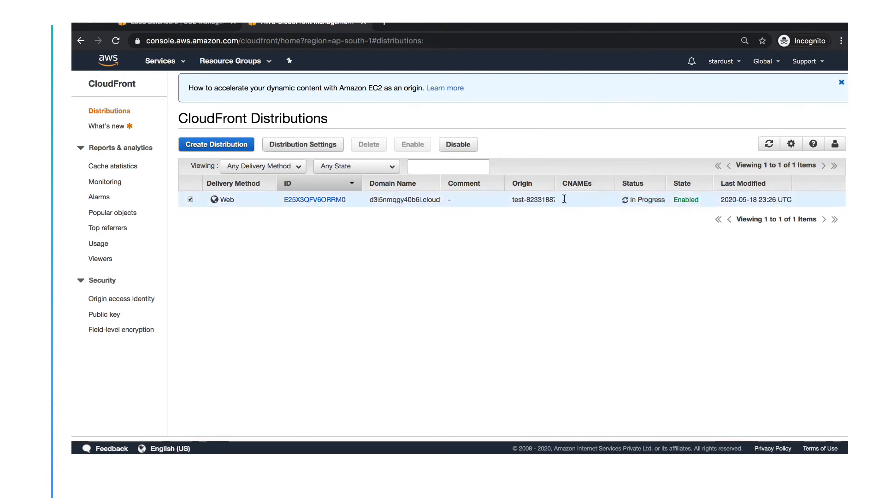
pyautogui.click(591, 201)
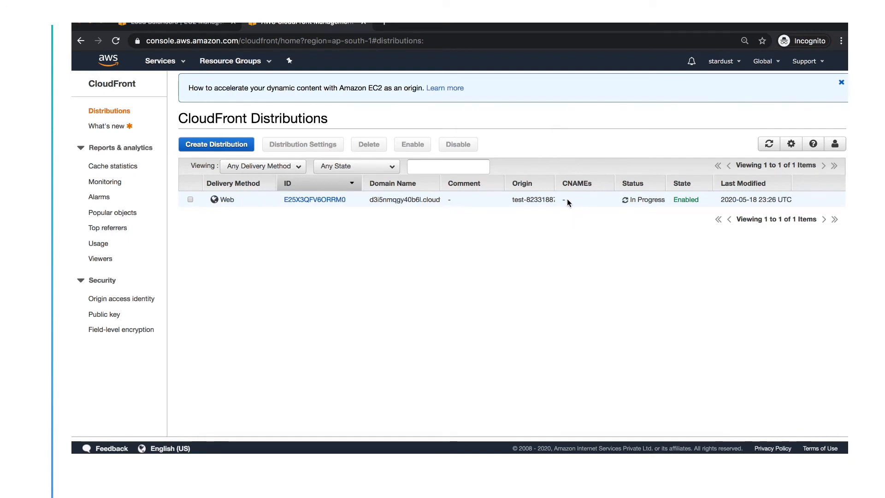
pyautogui.moveTo(559, 200); pyautogui.dragTo(594, 201)
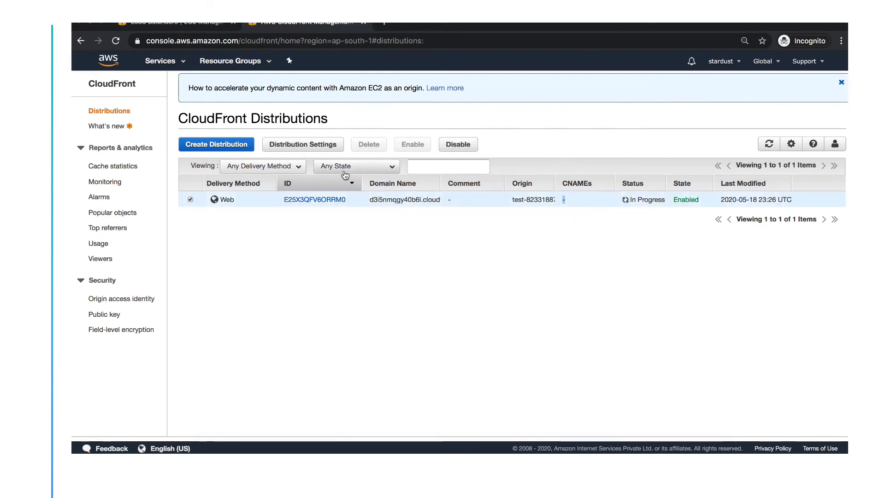
pyautogui.click(576, 186)
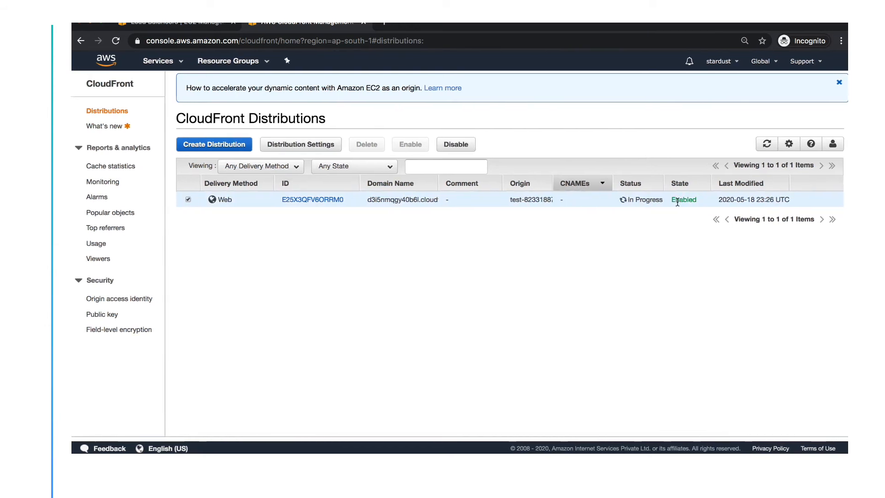
pyautogui.tripleClick(641, 200)
pyautogui.click(642, 200)
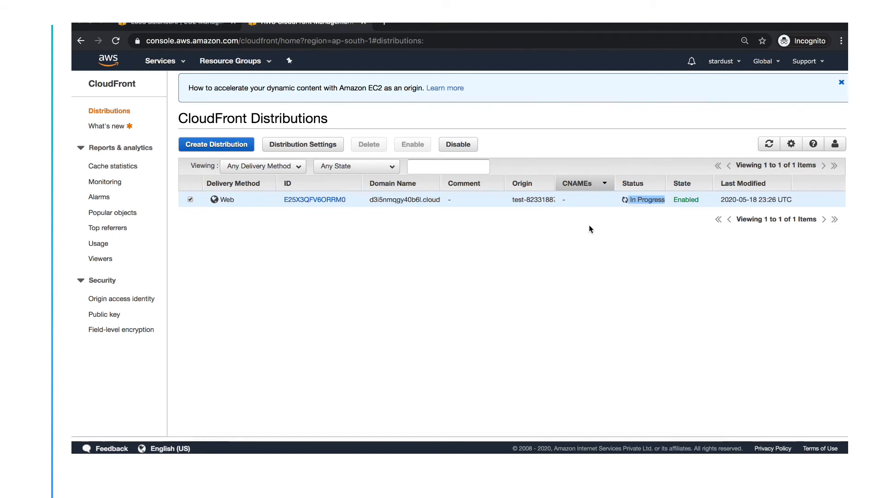
pyautogui.click(316, 199)
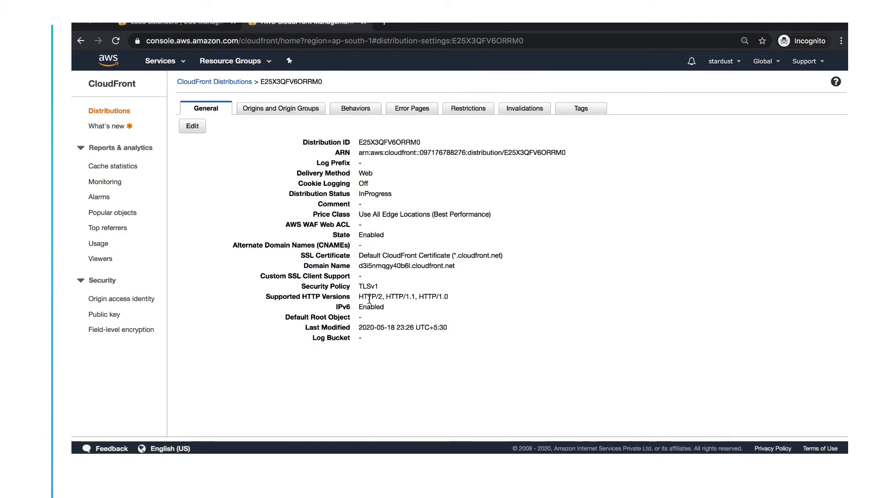
pyautogui.moveTo(364, 296); pyautogui.dragTo(462, 296)
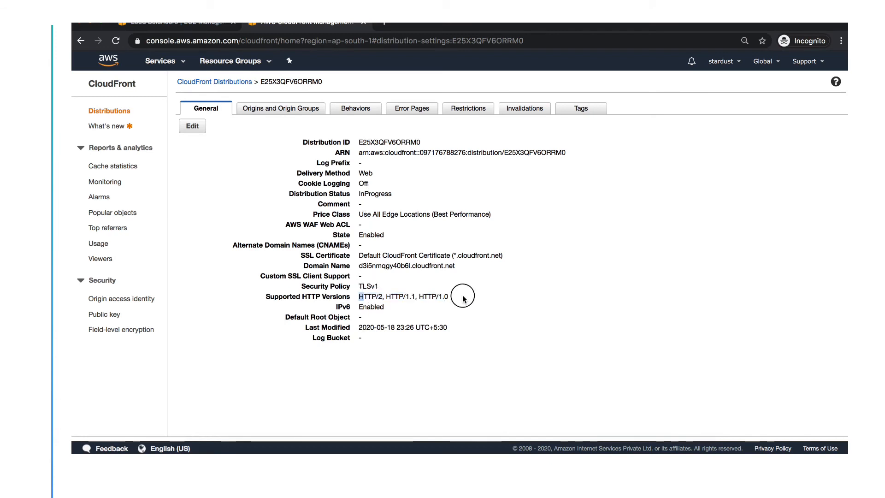
pyautogui.moveTo(359, 306); pyautogui.dragTo(380, 307)
pyautogui.click(380, 308)
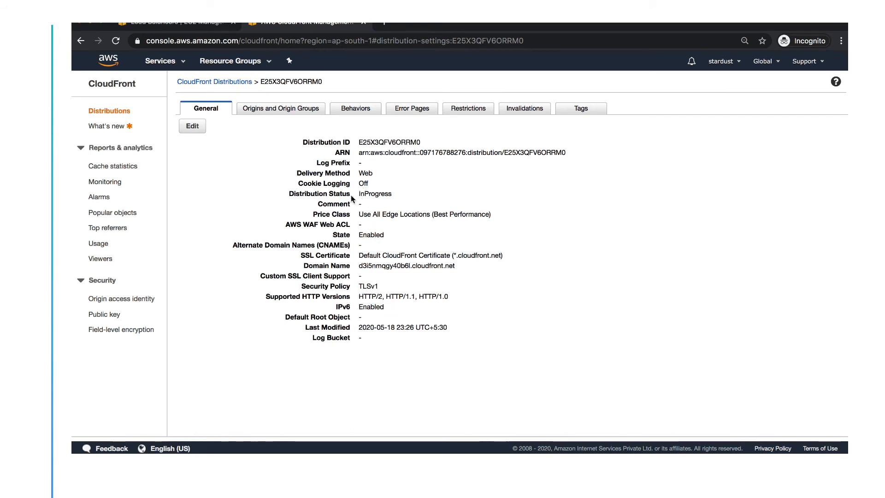
pyautogui.moveTo(290, 194); pyautogui.dragTo(398, 197)
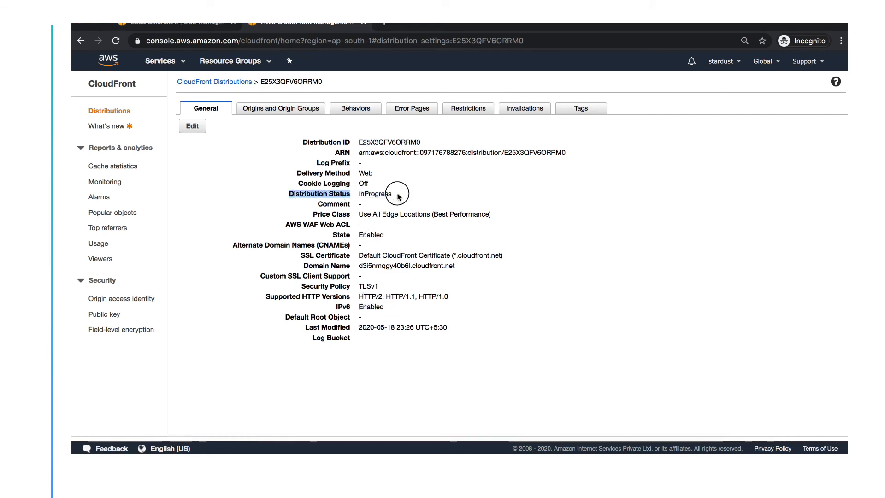
pyautogui.click(290, 110)
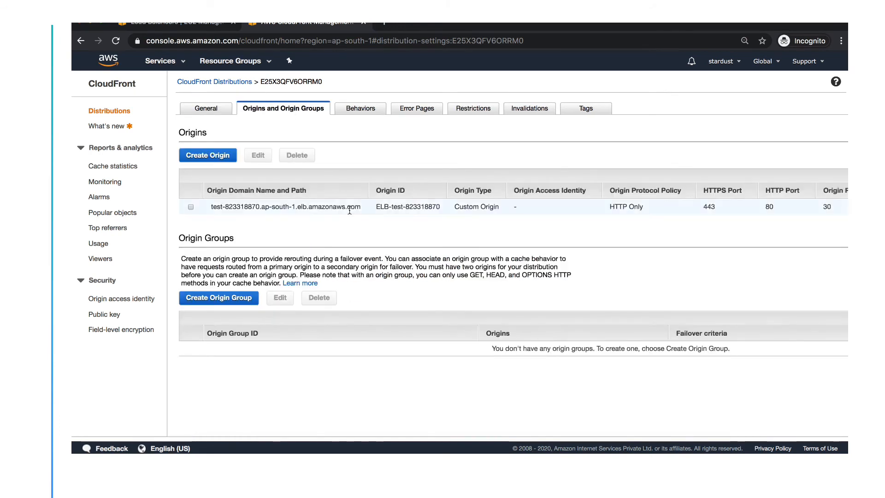
pyautogui.tripleClick(404, 203)
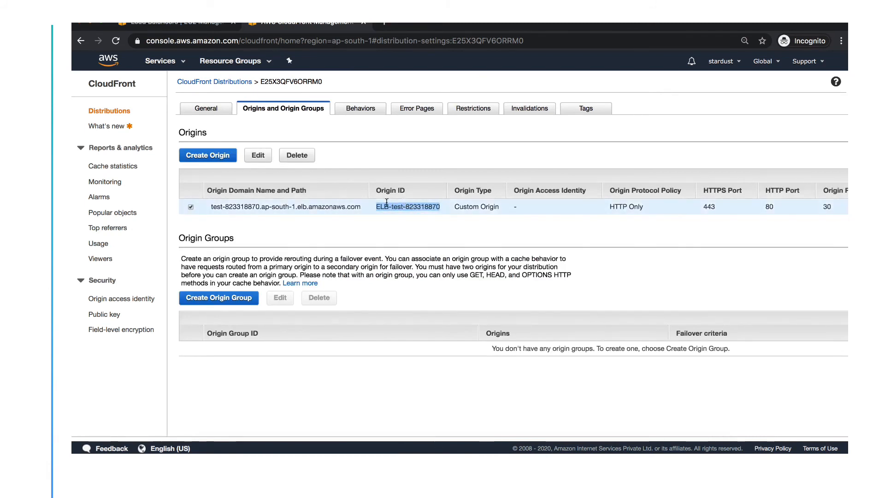
pyautogui.click(288, 206)
pyautogui.tripleClick(288, 206)
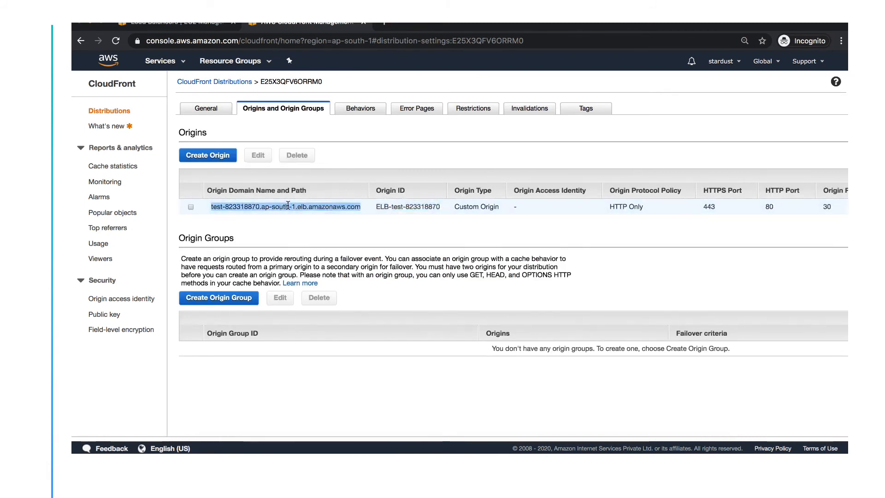
pyautogui.click(363, 119)
pyautogui.click(361, 110)
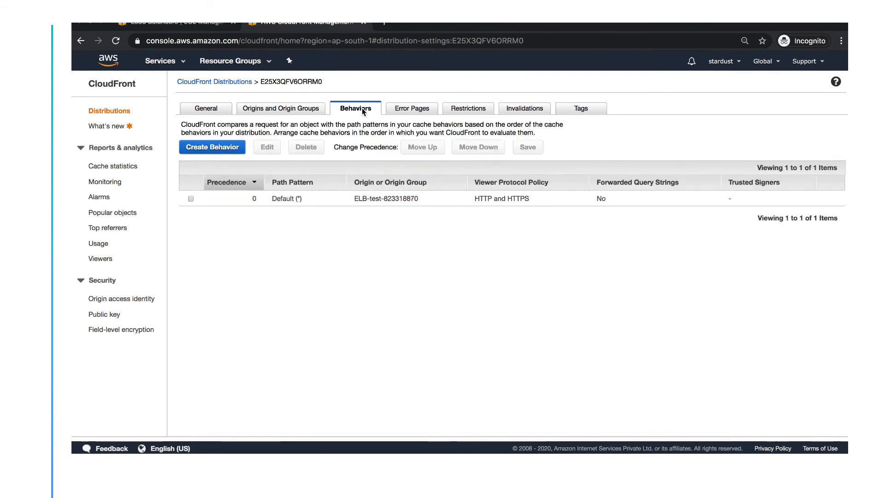
pyautogui.click(422, 115)
pyautogui.click(481, 116)
pyautogui.click(522, 113)
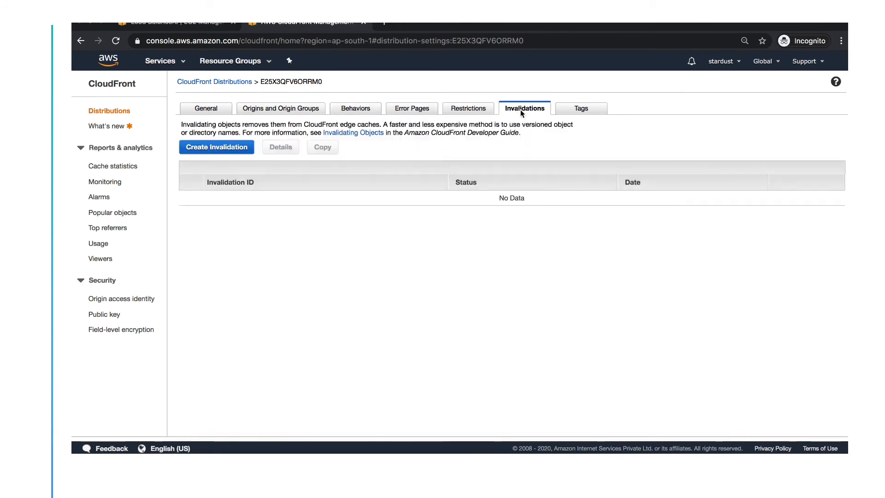
pyautogui.click(579, 112)
pyautogui.click(212, 107)
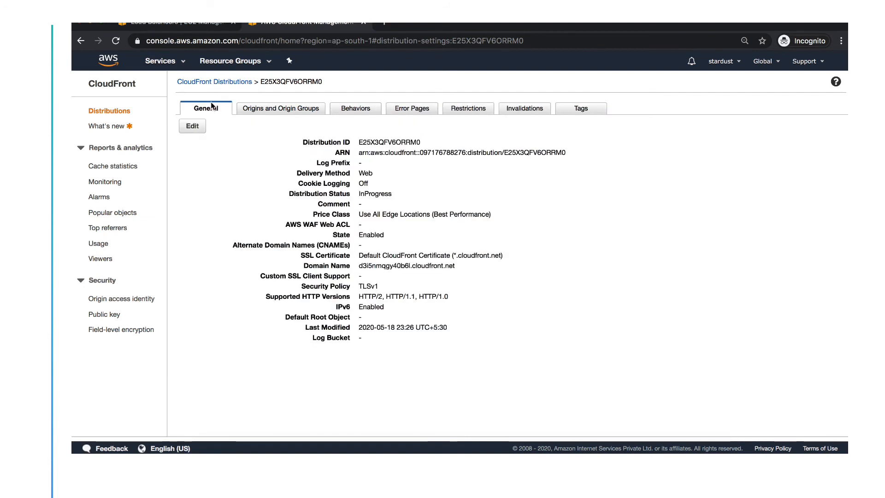
pyautogui.click(235, 82)
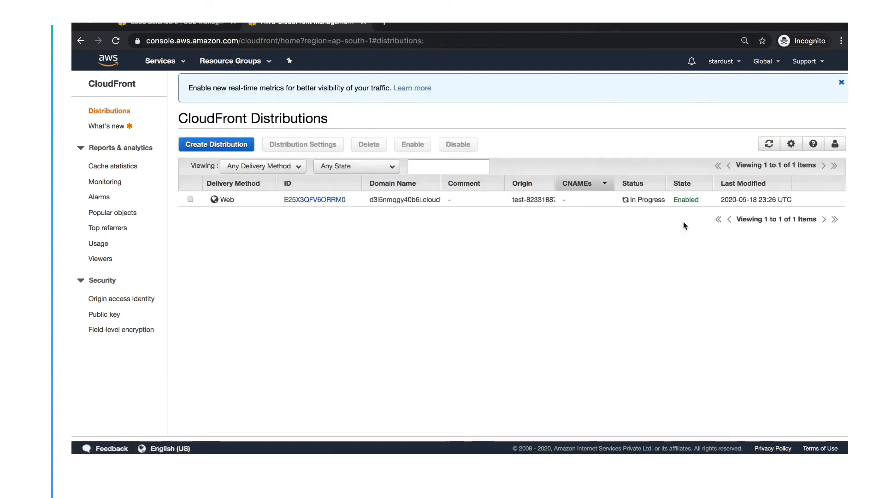
# Check the In Progress status, then open distribution E25X3QFV6ORRM0's settings page.
pyautogui.tripleClick(645, 198)
pyautogui.click(638, 199)
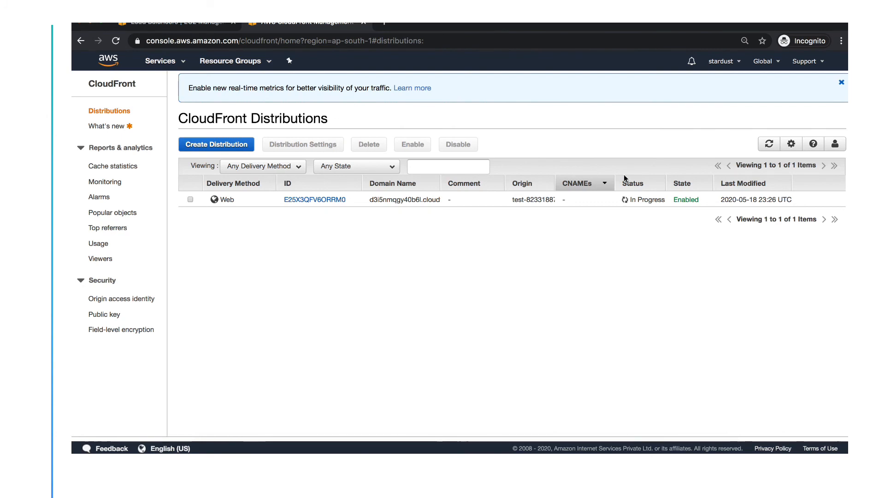
pyautogui.doubleClick(637, 198)
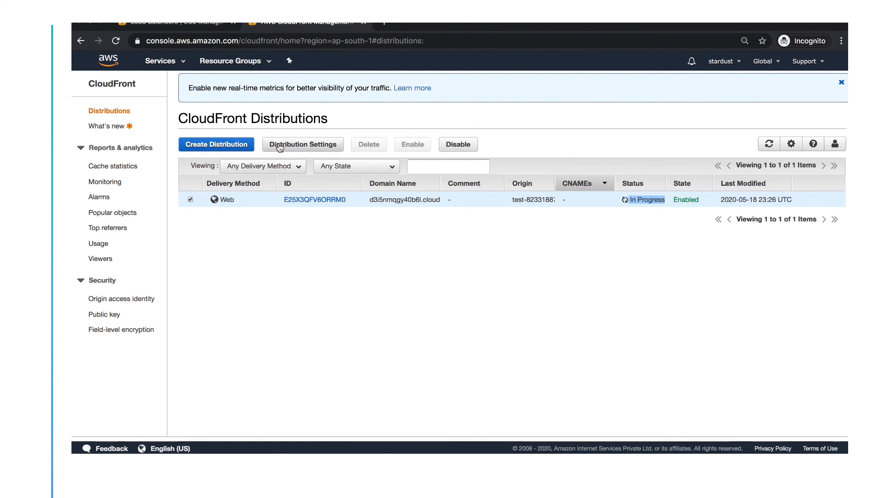
pyautogui.click(308, 199)
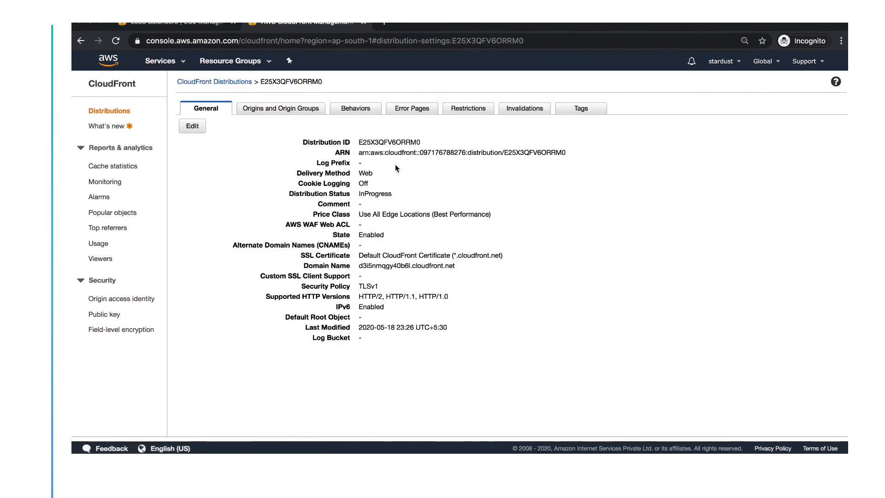
# Invalidate object path '/*' from the Invalidations tab and check its In Progress entry.
pyautogui.click(528, 111)
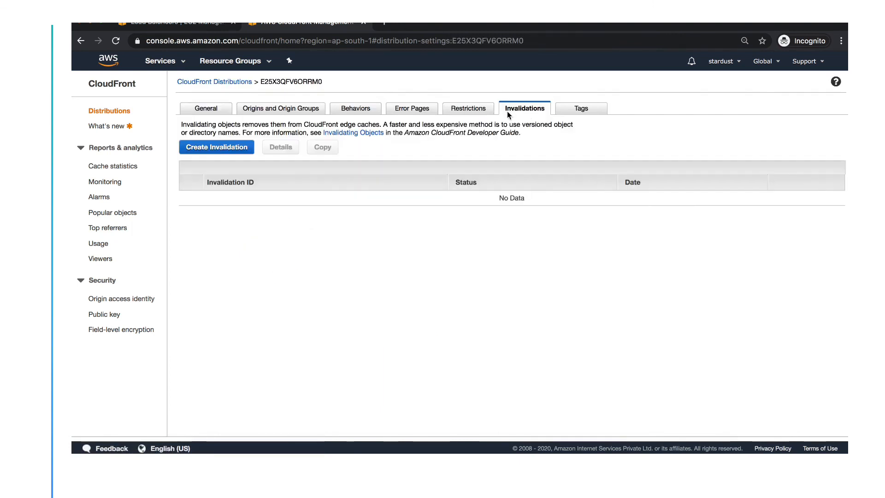
pyautogui.click(232, 148)
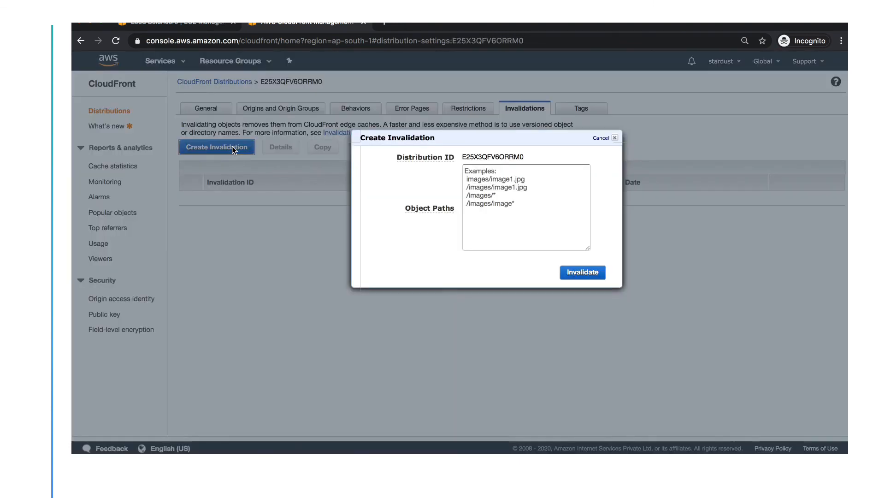
pyautogui.click(477, 179)
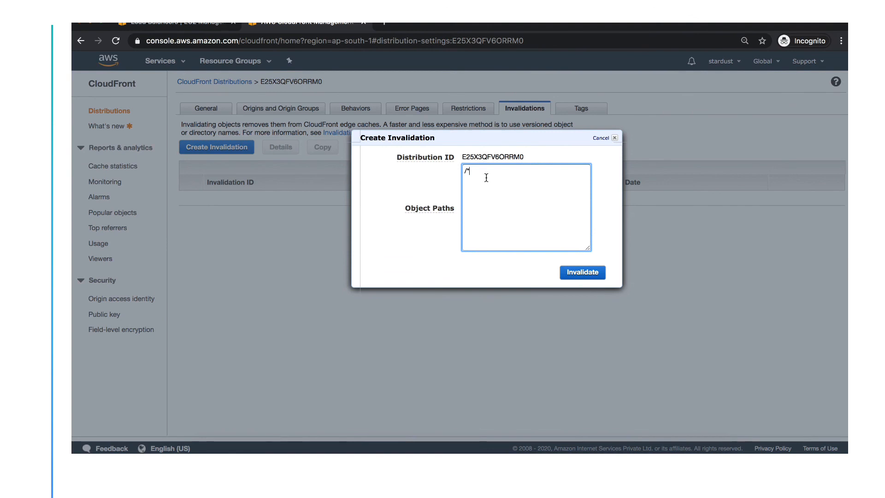
pyautogui.moveTo(478, 172); pyautogui.dragTo(446, 173)
pyautogui.click(588, 275)
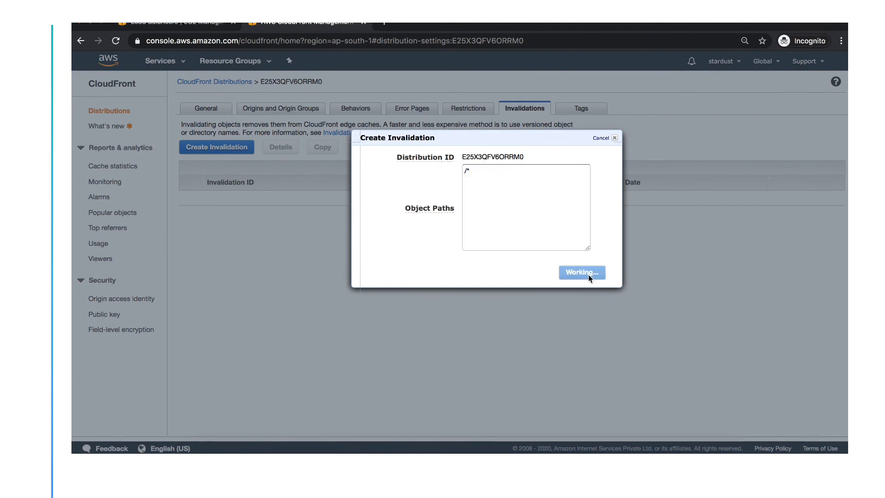
pyautogui.tripleClick(485, 197)
pyautogui.click(471, 200)
pyautogui.click(510, 199)
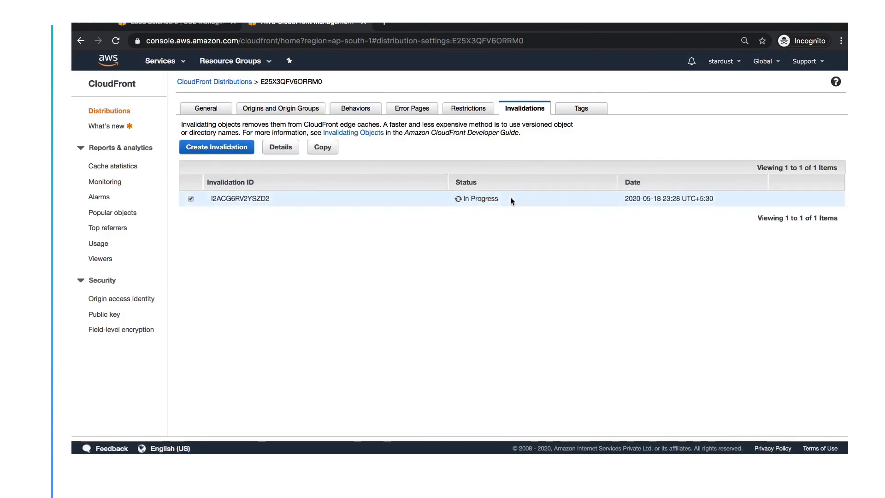